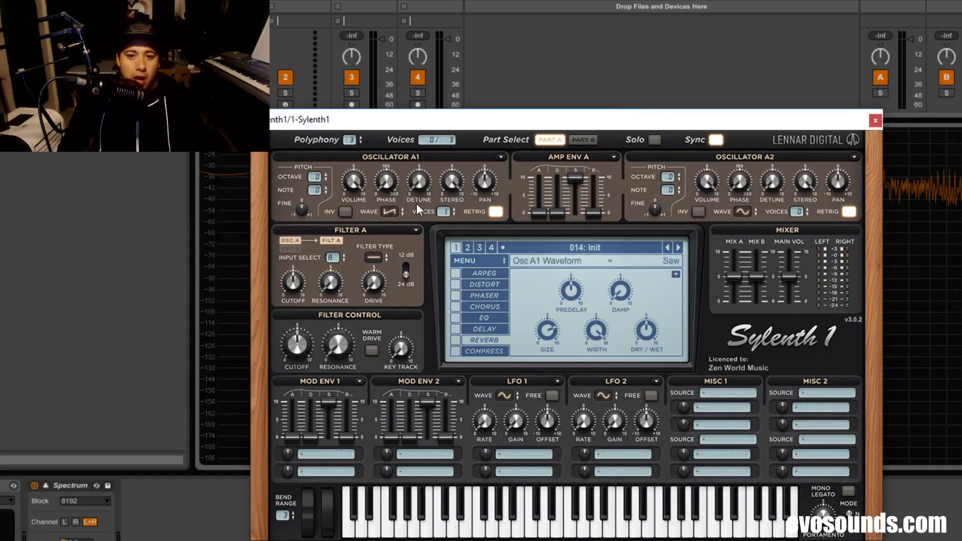
Step: Move the synth window clear of the spectrum display and try a Sine wave on oscillator A1
click(389, 211)
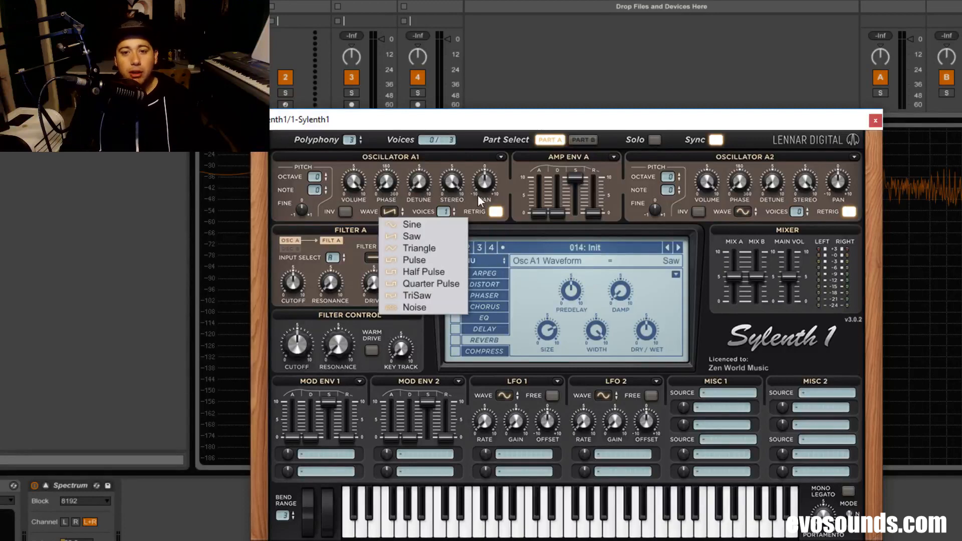
click(485, 159)
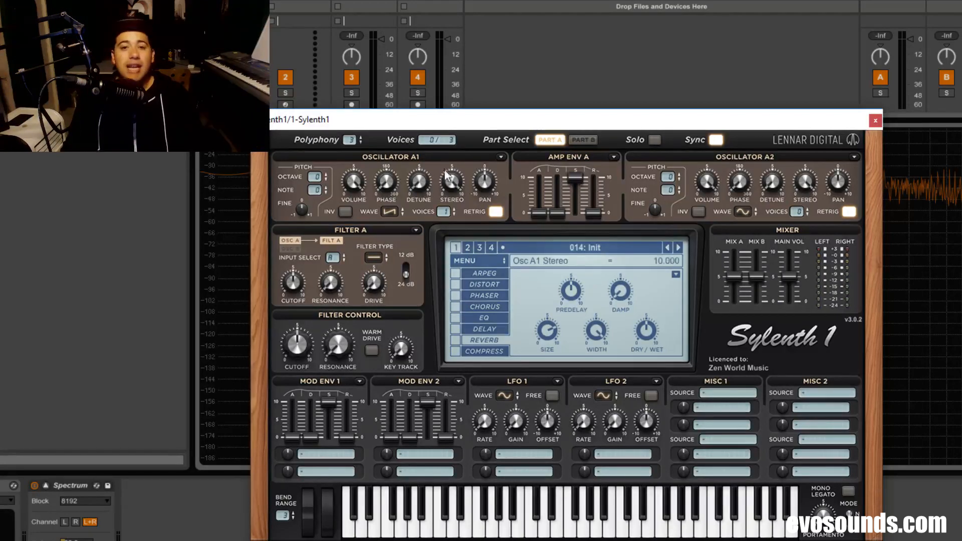
drag(480, 126, 598, 311)
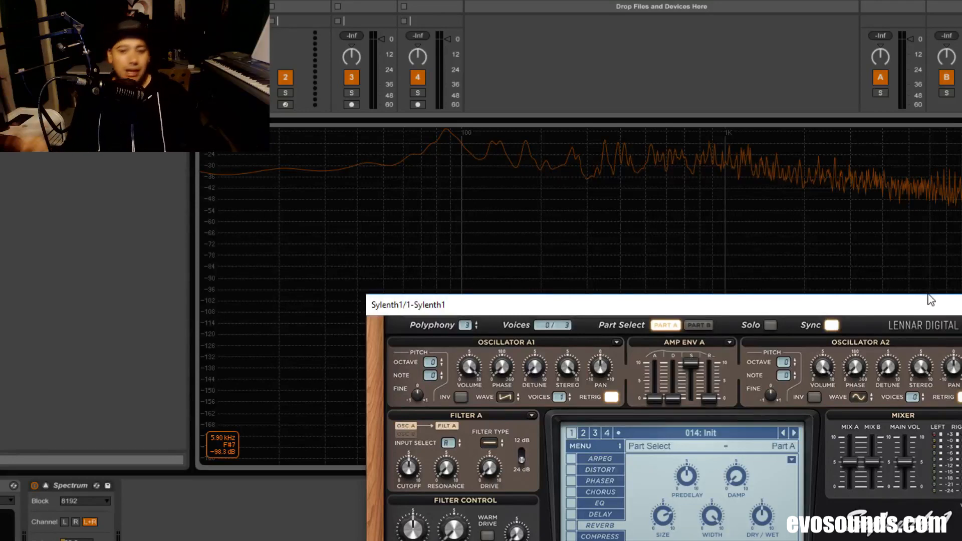
click(505, 396)
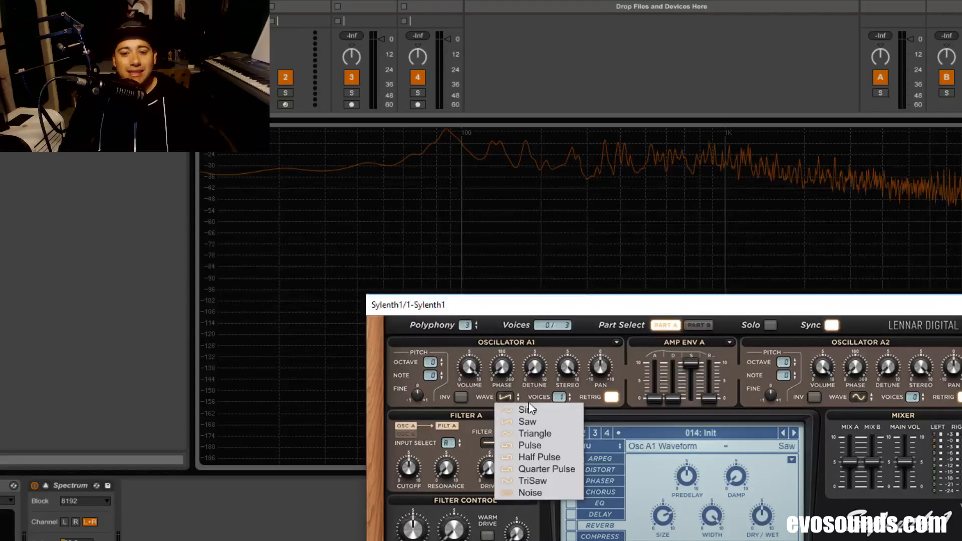
click(471, 363)
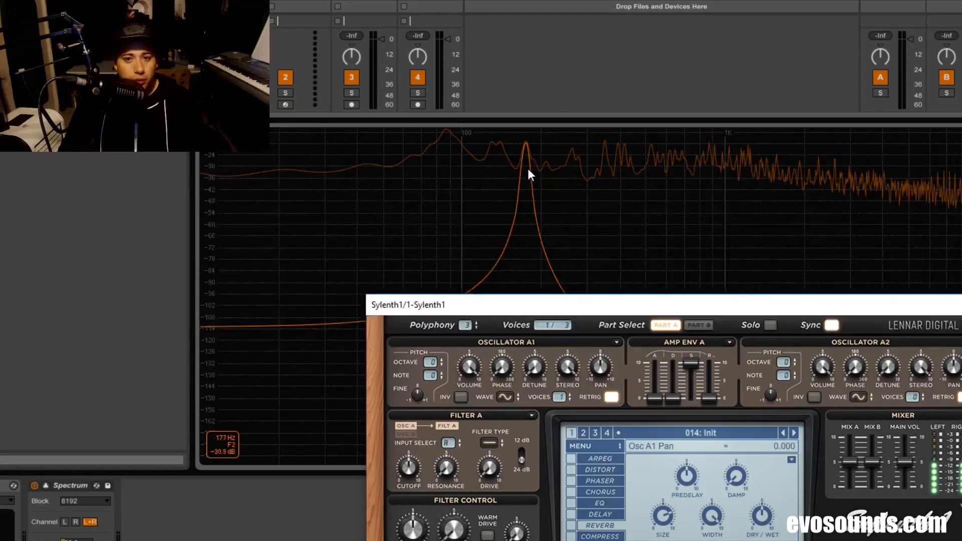
Step: Set oscillator A1 to a Saw wave with 8 voices, keeping Retrig on
click(505, 397)
click(512, 410)
drag(561, 399, 578, 385)
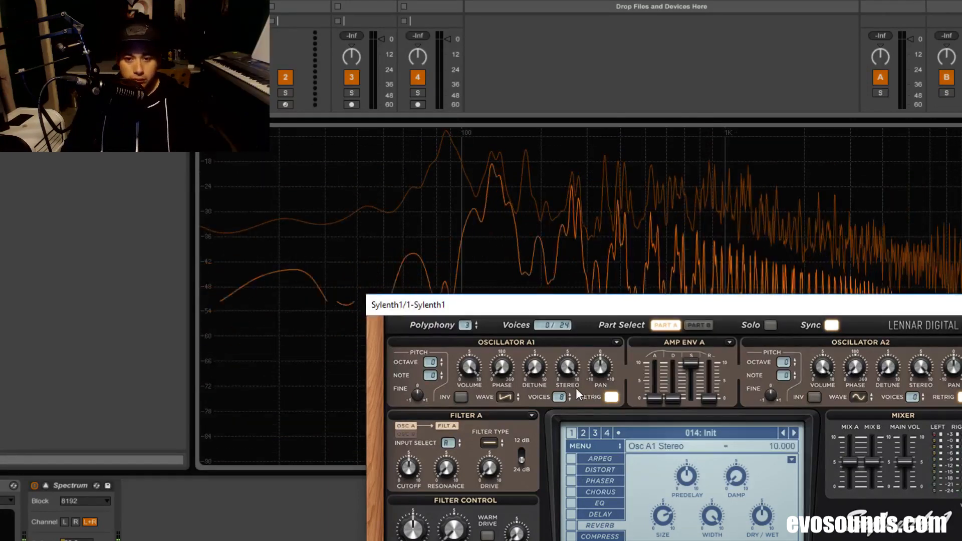
click(611, 396)
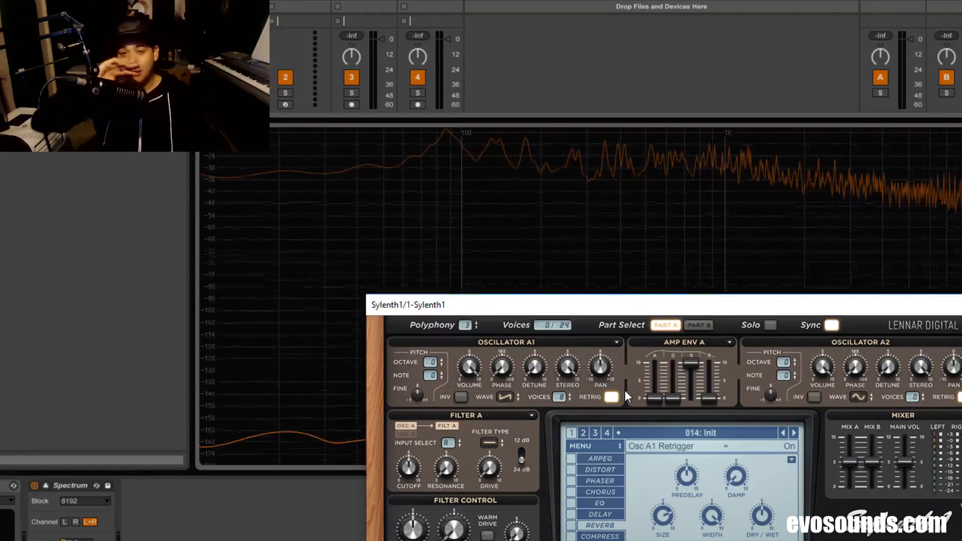
Step: Set oscillator A2 to a TriSaw wave with 8 voices
click(857, 396)
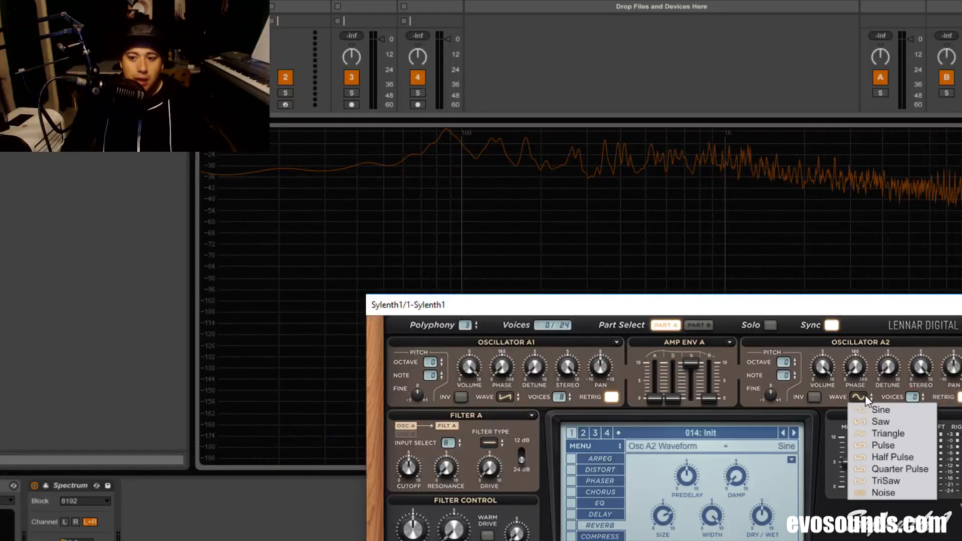
click(876, 481)
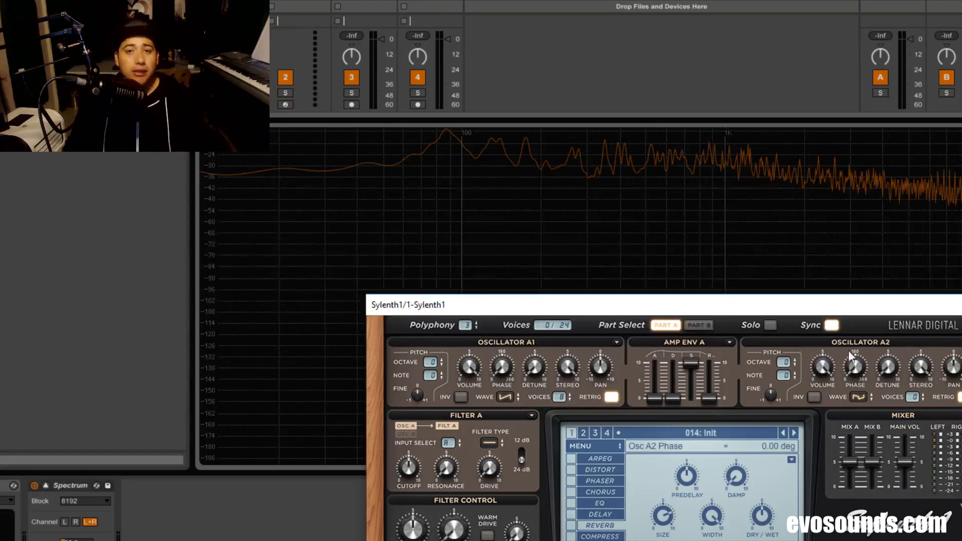
mouse_move(822, 368)
mouse_down()
mouse_move(822, 396)
mouse_move(818, 376)
mouse_up()
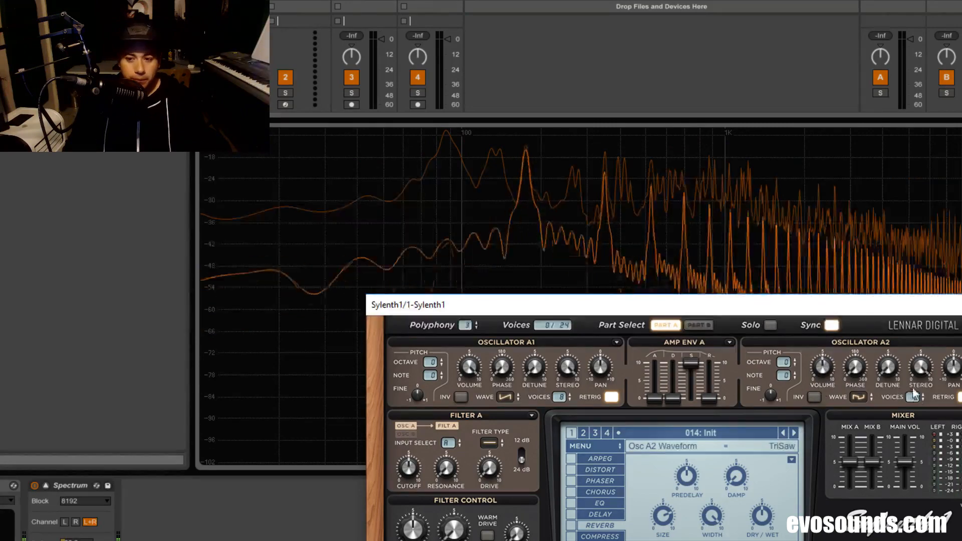
drag(927, 391, 924, 383)
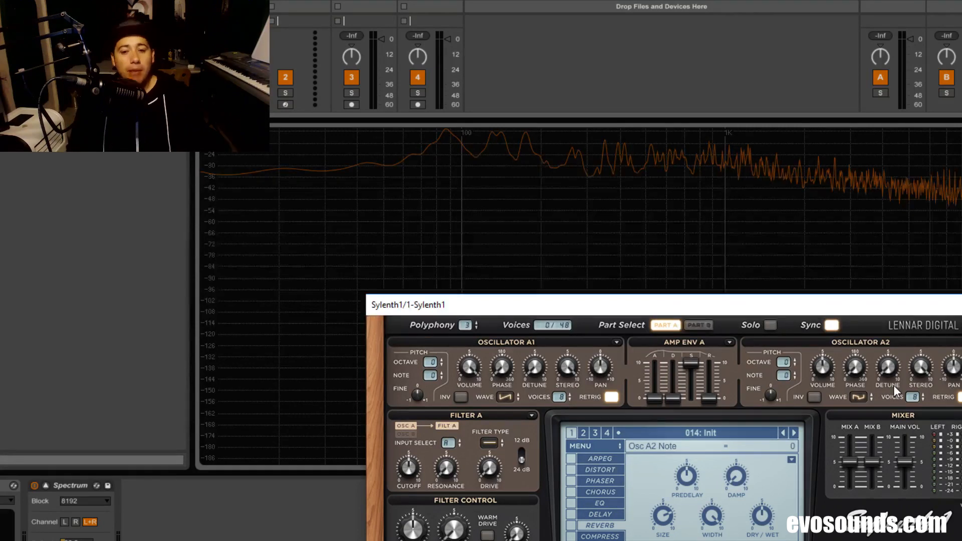
Step: Set Filter A to the band-pass type and adjust its cutoff to about 5 and its drive to about 3
click(491, 442)
click(501, 481)
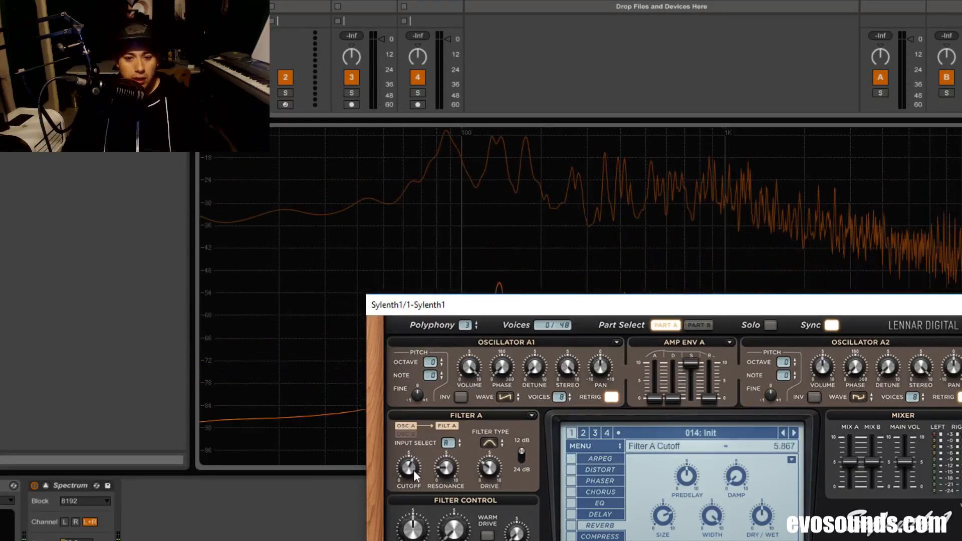
drag(413, 470, 401, 476)
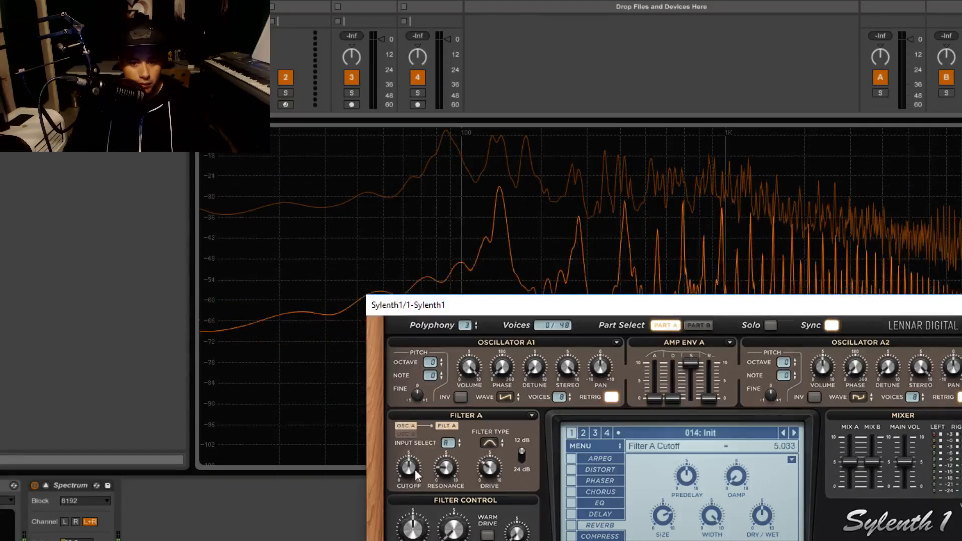
mouse_move(415, 470)
mouse_down()
mouse_move(407, 472)
mouse_move(414, 467)
mouse_up()
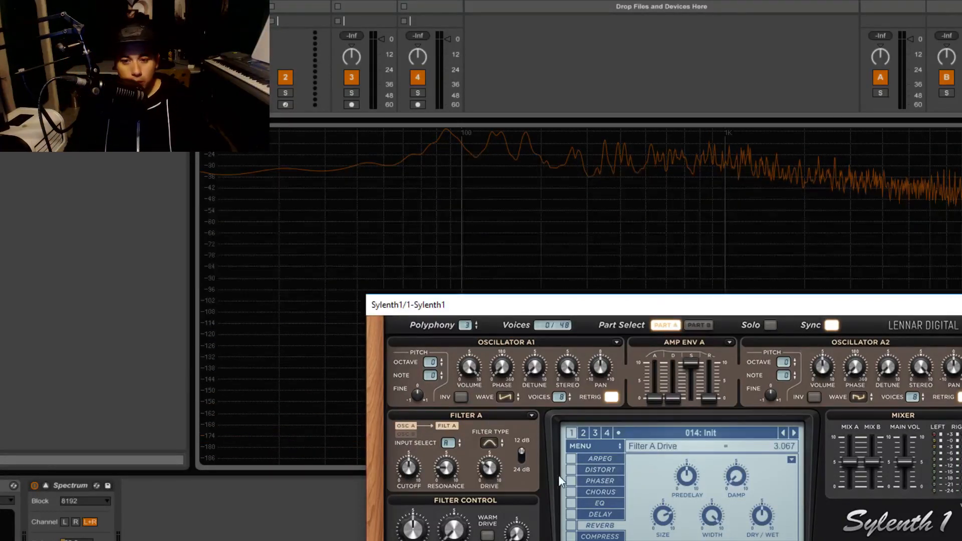
Step: Turn on the distortion effect, choose the FoldBack type and raise its amount
click(570, 469)
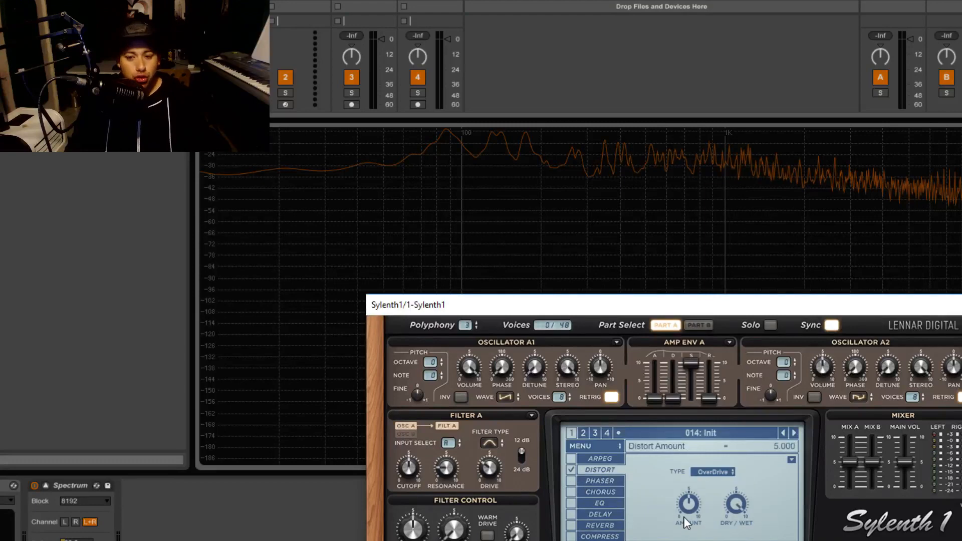
click(718, 471)
click(724, 495)
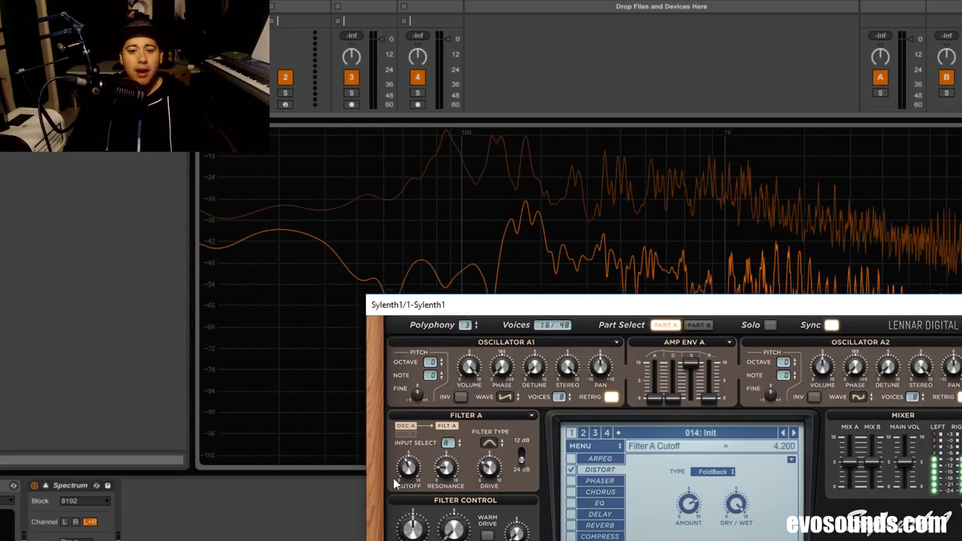
Step: Retune Filter A under the distortion, with its cutoff around 4.4 and its resonance around 1.8
drag(385, 483, 431, 468)
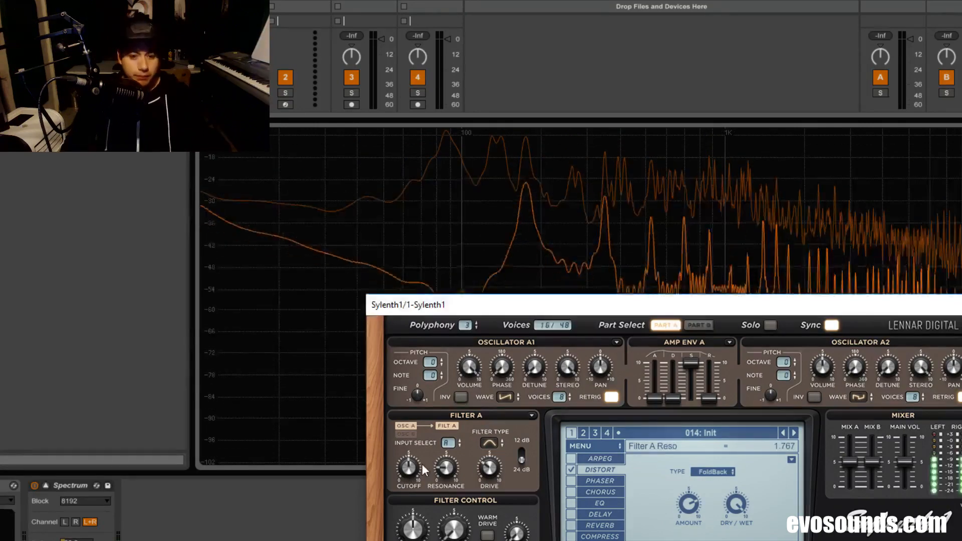
drag(408, 470, 396, 472)
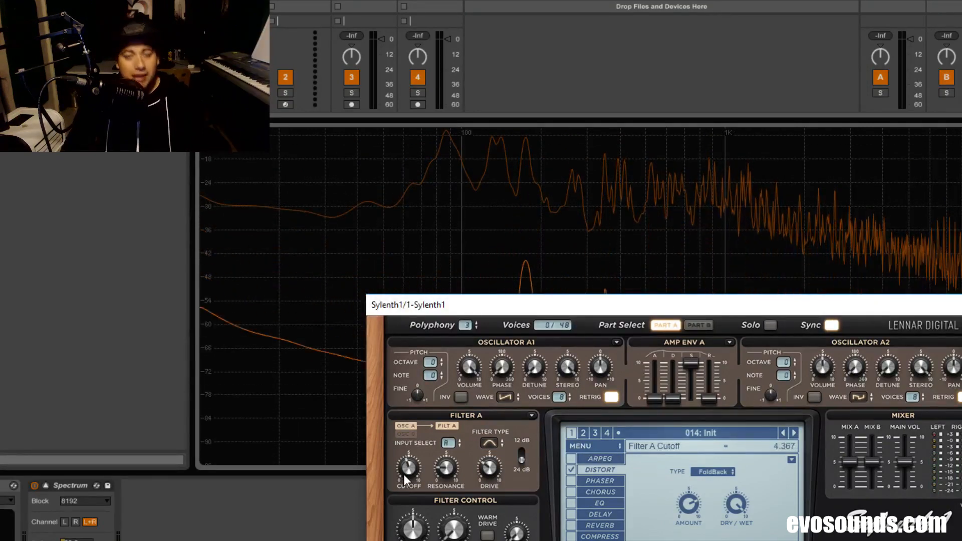
Step: Turn on Mono Legato and enable the reverb with a higher dry/wet mix and a width of 48%
drag(665, 306, 505, 117)
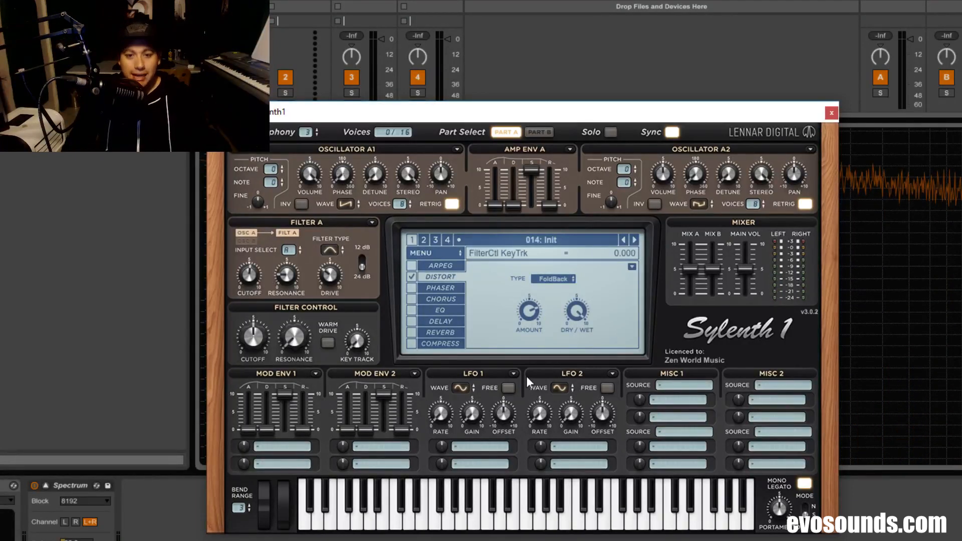
click(410, 332)
click(450, 332)
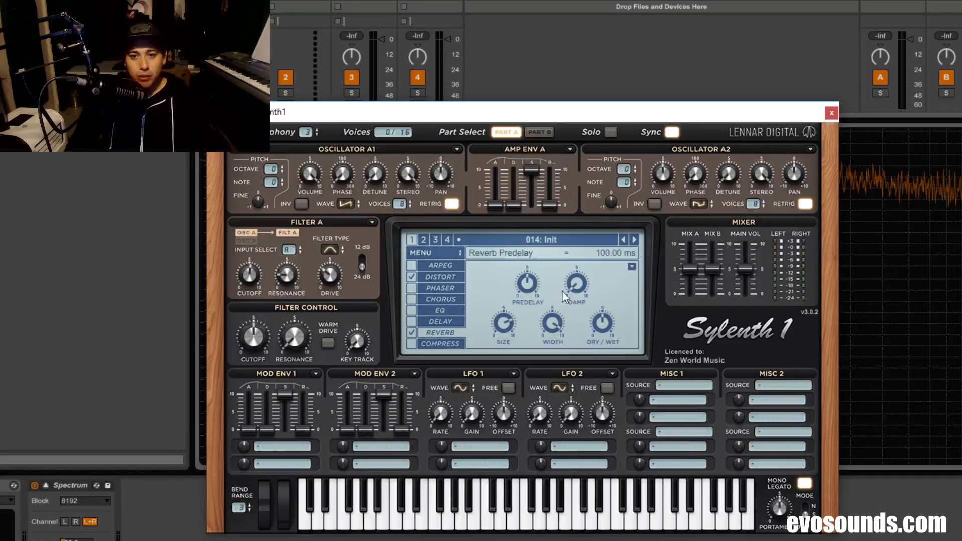
drag(607, 328, 607, 303)
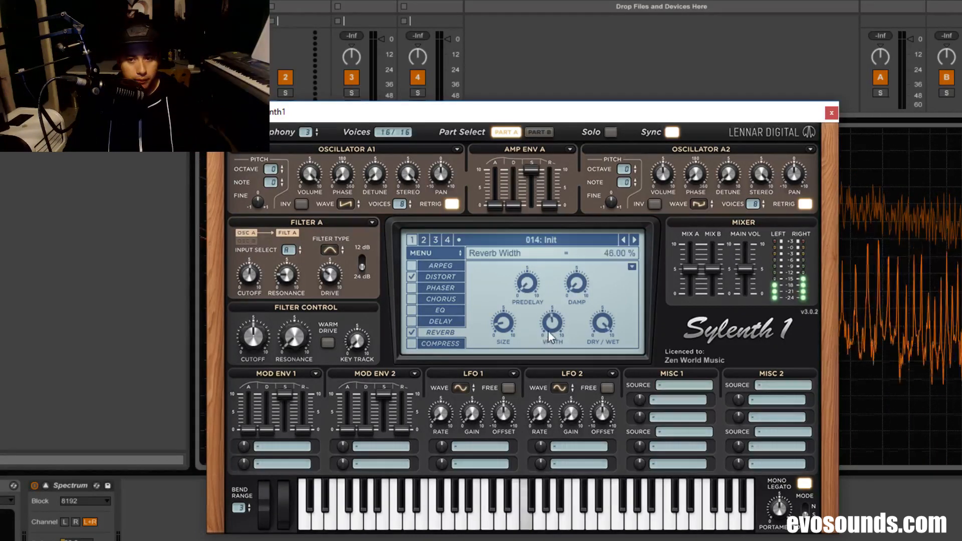
Step: Raise Mix A and the main volume to maximum, and increase Filter A's cutoff and its resonance to about 3.6
drag(693, 269, 721, 193)
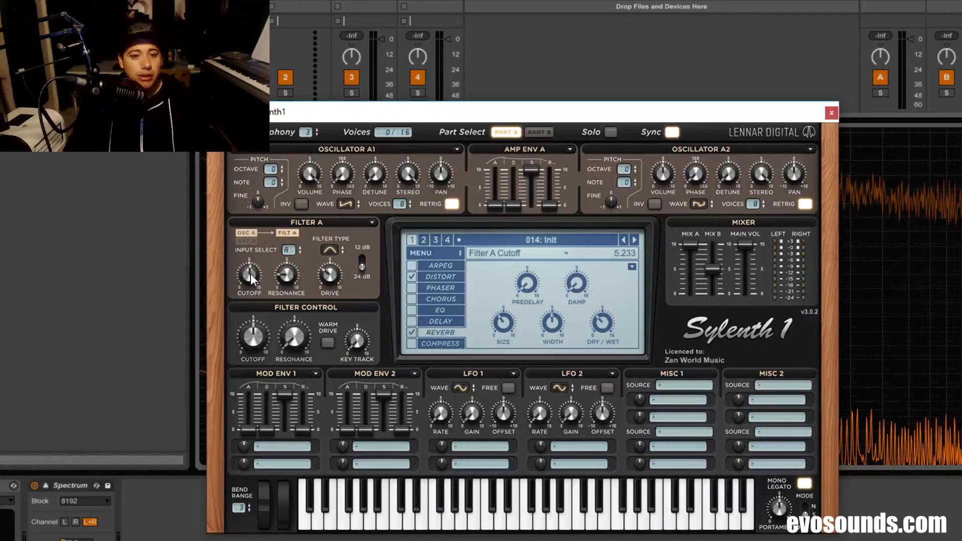
drag(250, 274, 289, 271)
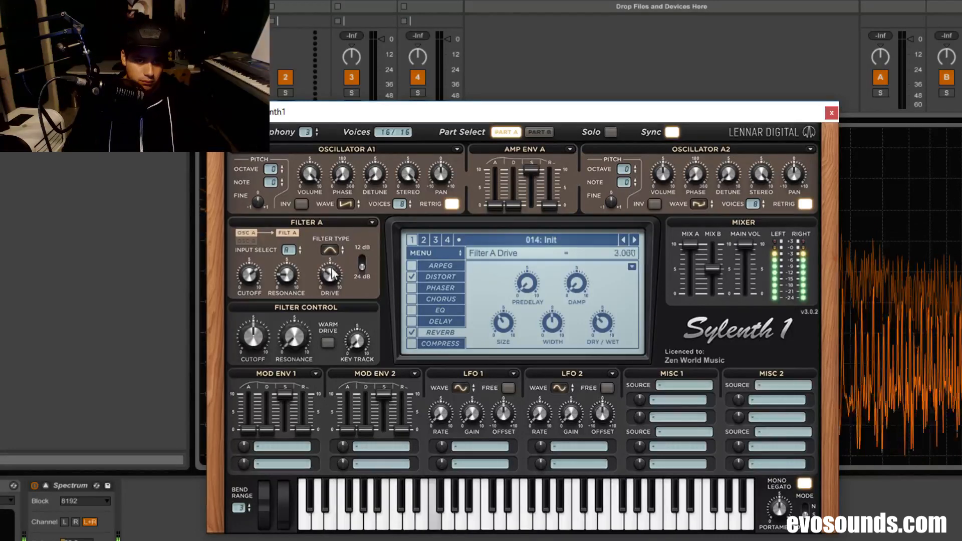
drag(283, 278, 312, 267)
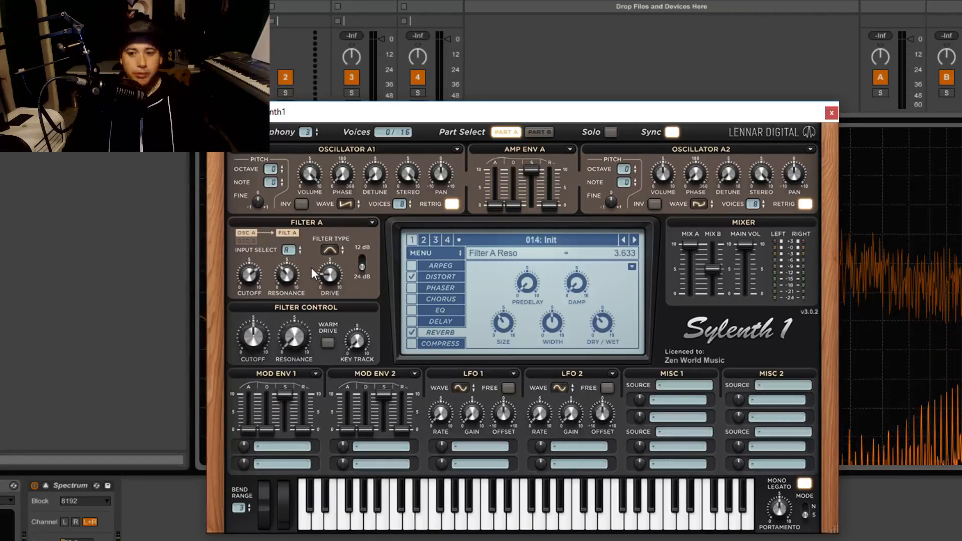
Step: Turn on the EQ, raise its treble and lower its treble frequency, and touch up Filter A's resonance
click(440, 310)
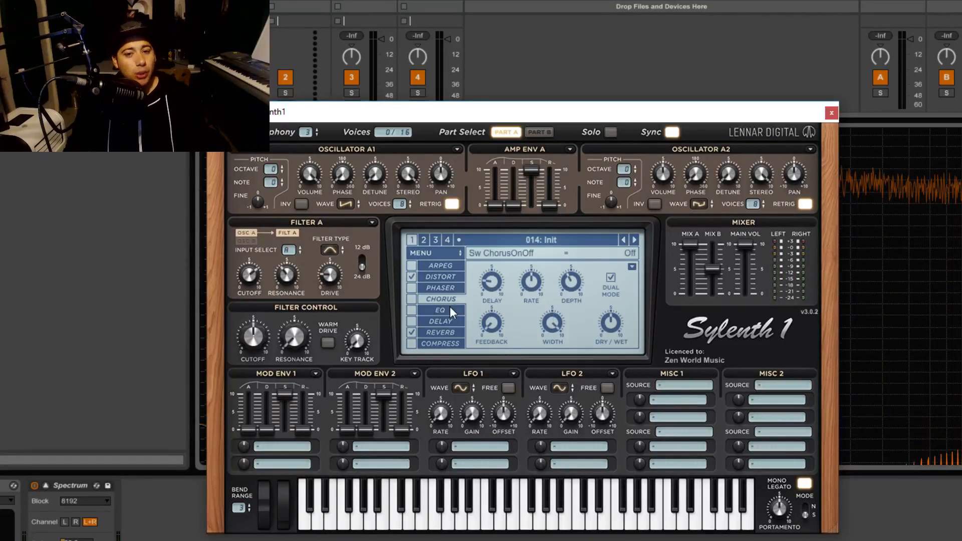
click(411, 311)
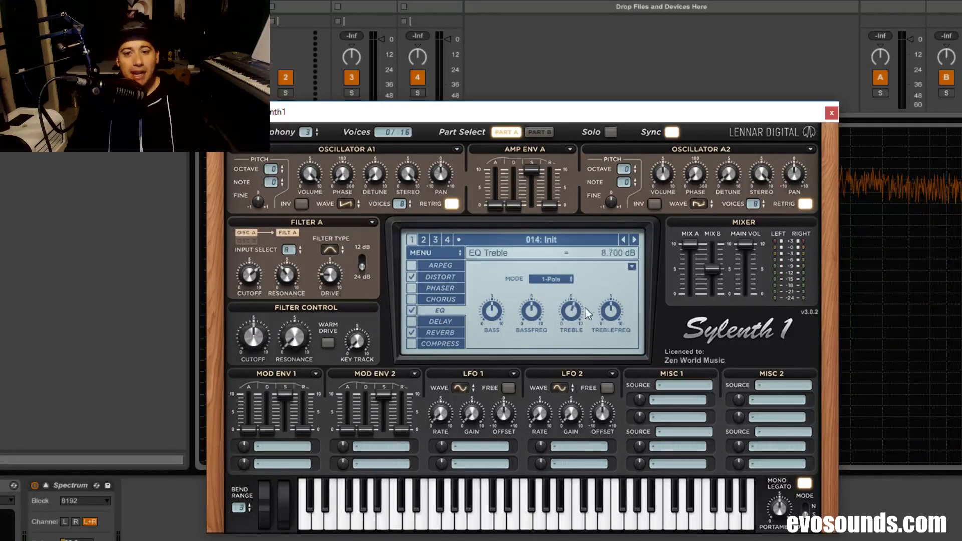
drag(600, 314, 566, 334)
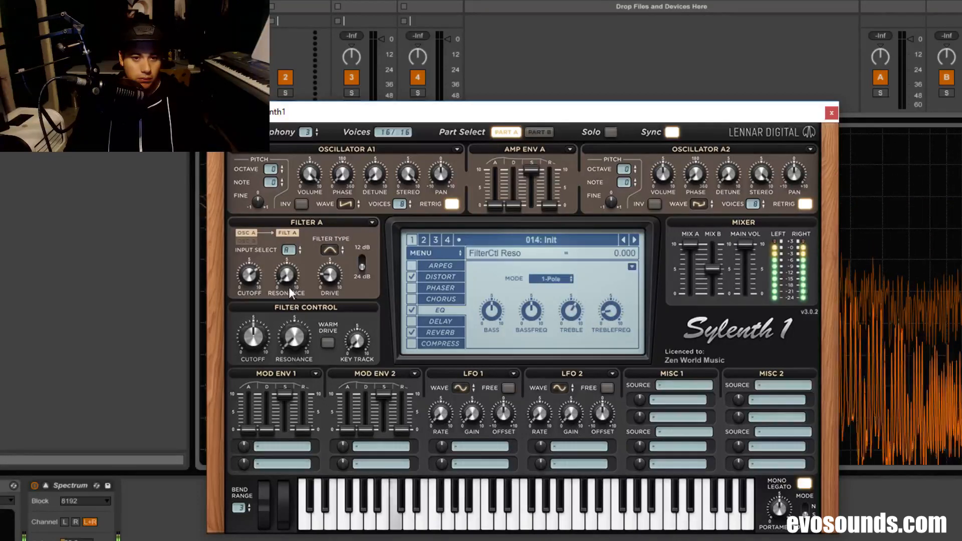
mouse_move(299, 277)
mouse_down()
mouse_move(318, 257)
mouse_move(306, 267)
mouse_up()
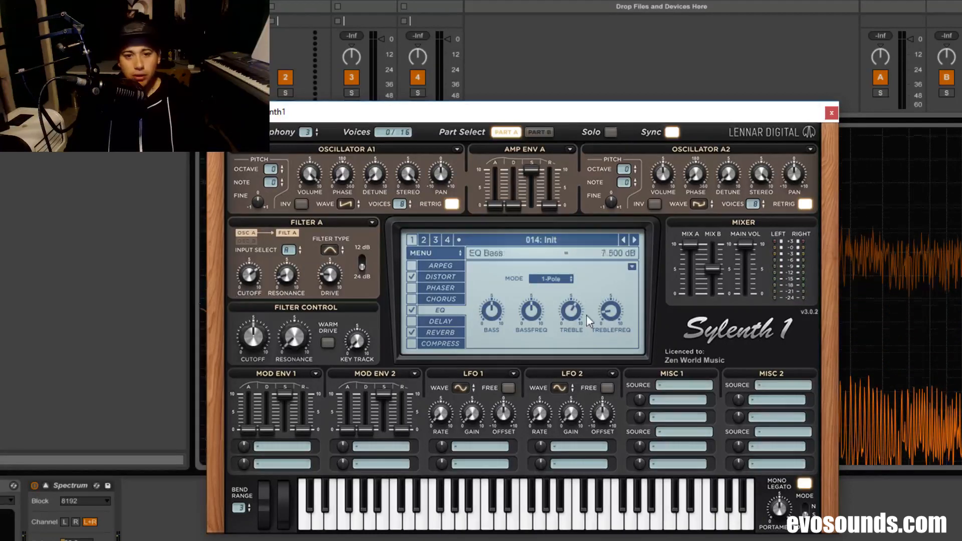
Step: Turn on the delay effect and adjust its dry/wet mix
click(447, 321)
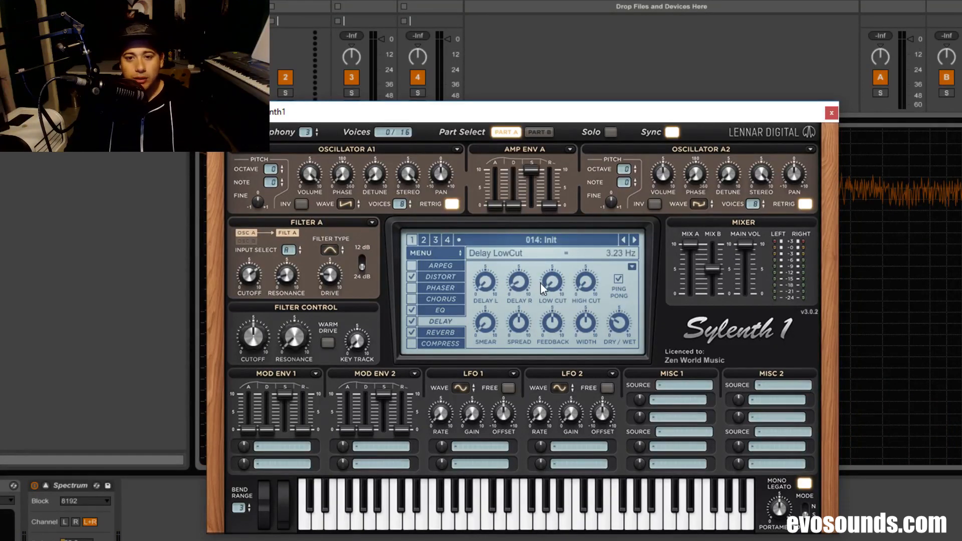
drag(629, 325, 623, 323)
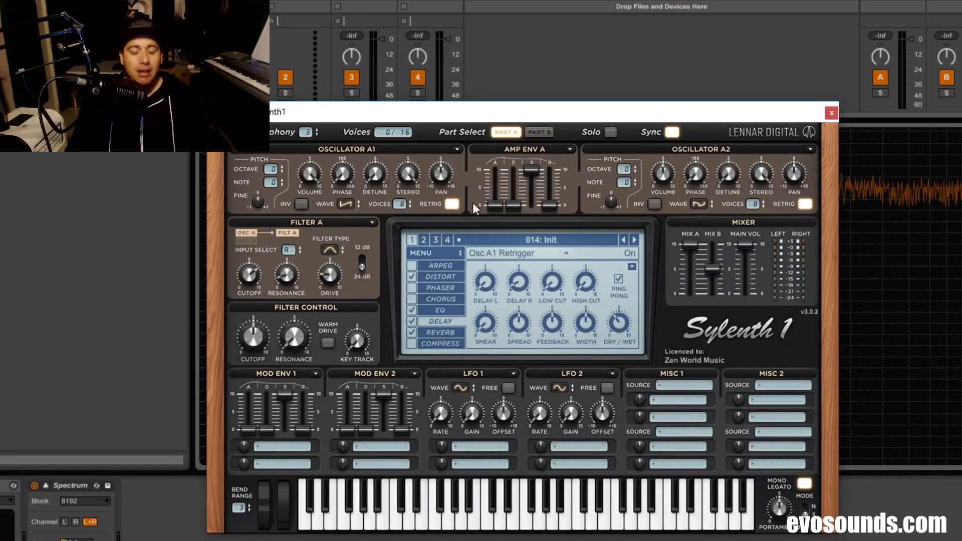
Step: Turn Retrig off on oscillators A1 and A2 to audition the sound, and turn it back on for both
click(453, 205)
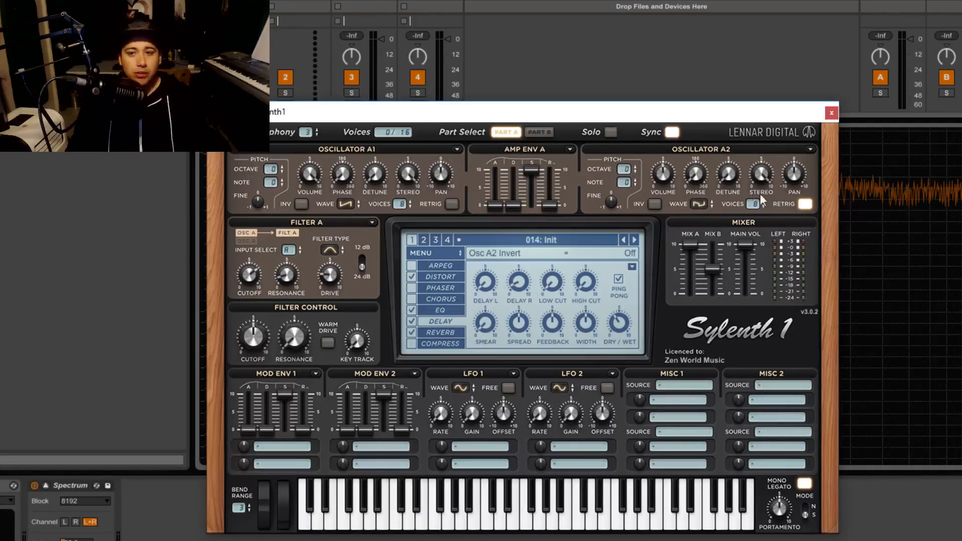
click(804, 205)
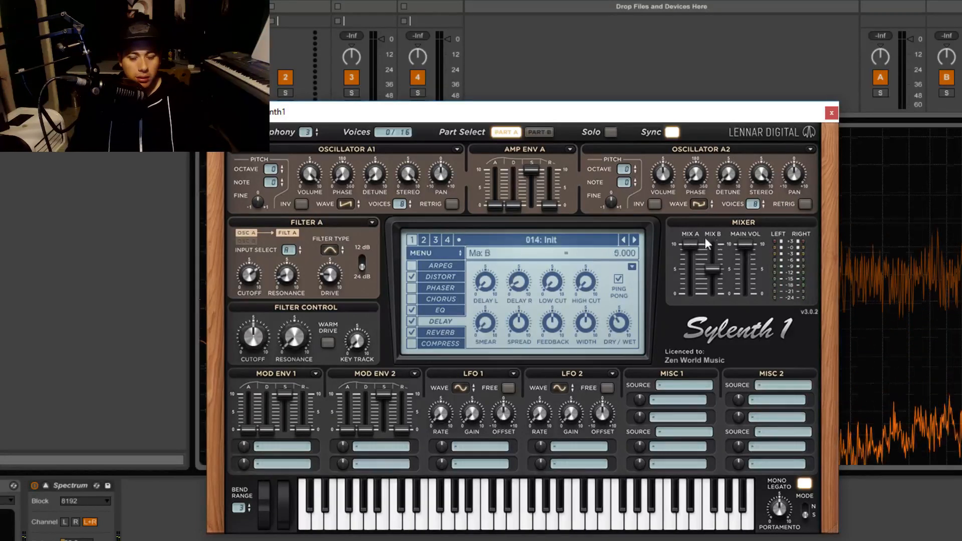
click(452, 205)
click(804, 203)
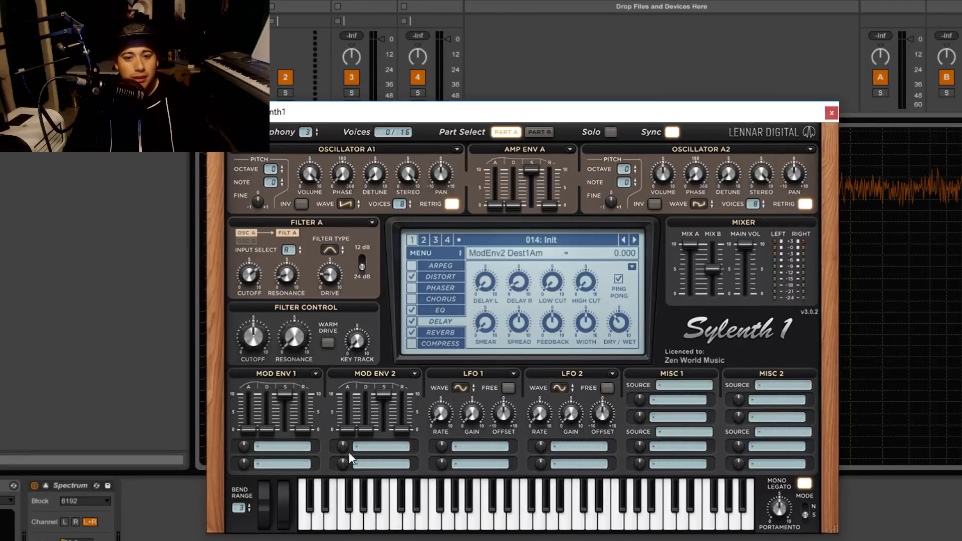
Step: Assign Mod Env 2 to Pitch A and B, with the sustain at zero and the decay at about 1.36
click(399, 445)
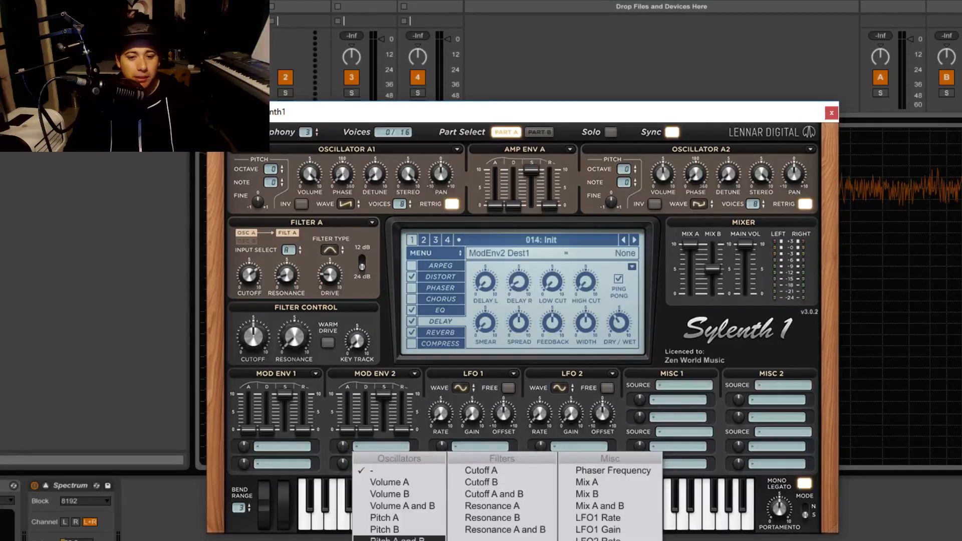
click(373, 537)
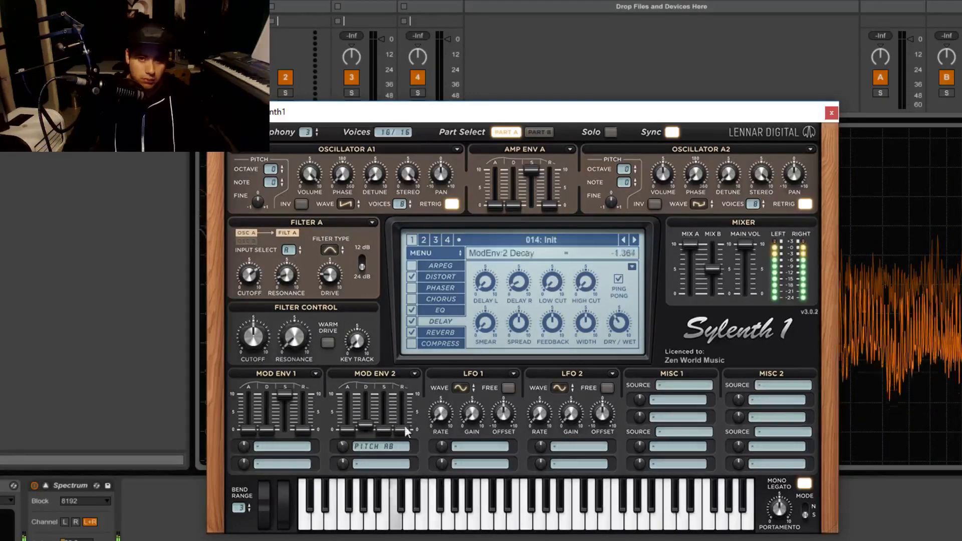
Step: Bring up the reverb settings and adjust the reverb's size
click(440, 332)
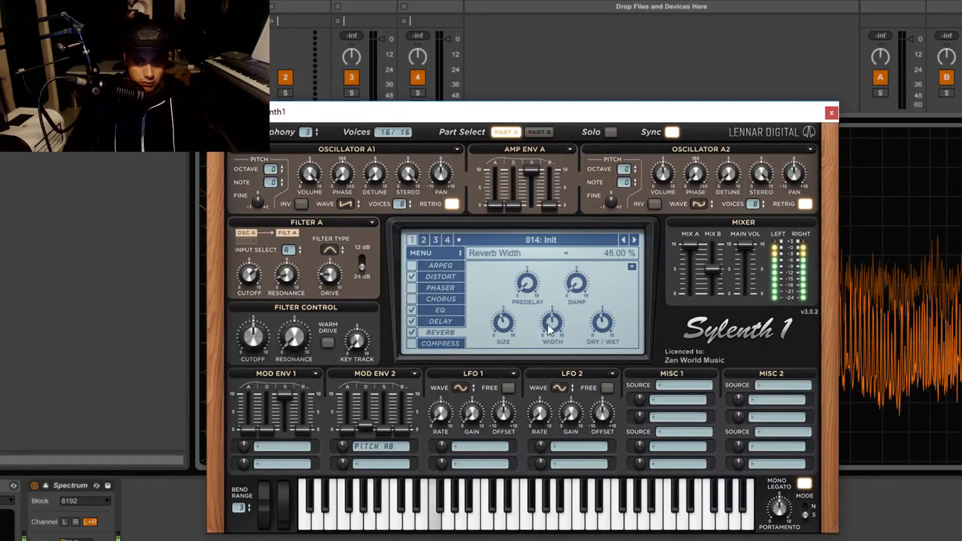
drag(501, 324, 500, 331)
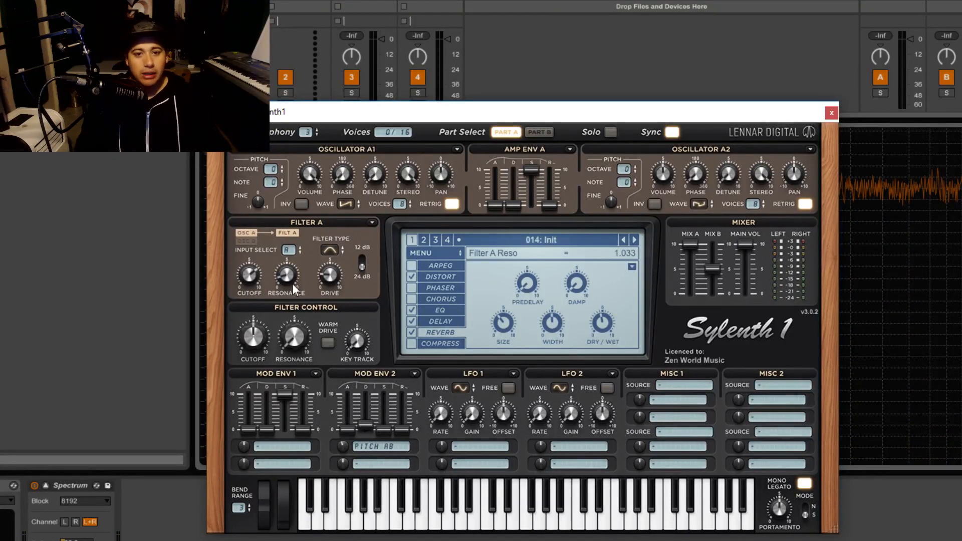
Step: Audition Filter A as a low-pass with the cutoff at 7, return it to band-pass, and set its cutoff to about 4.47
click(335, 257)
click(359, 275)
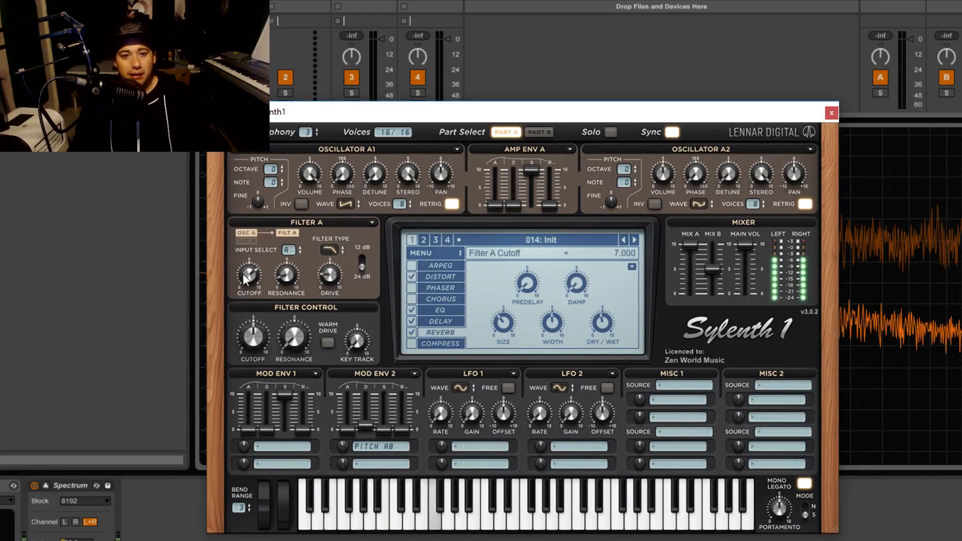
drag(274, 270, 329, 255)
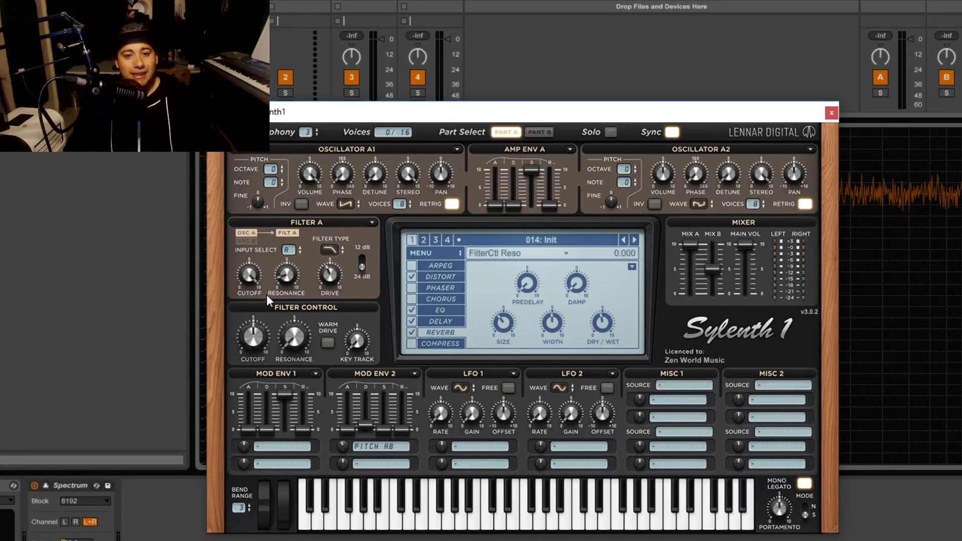
click(330, 249)
click(370, 284)
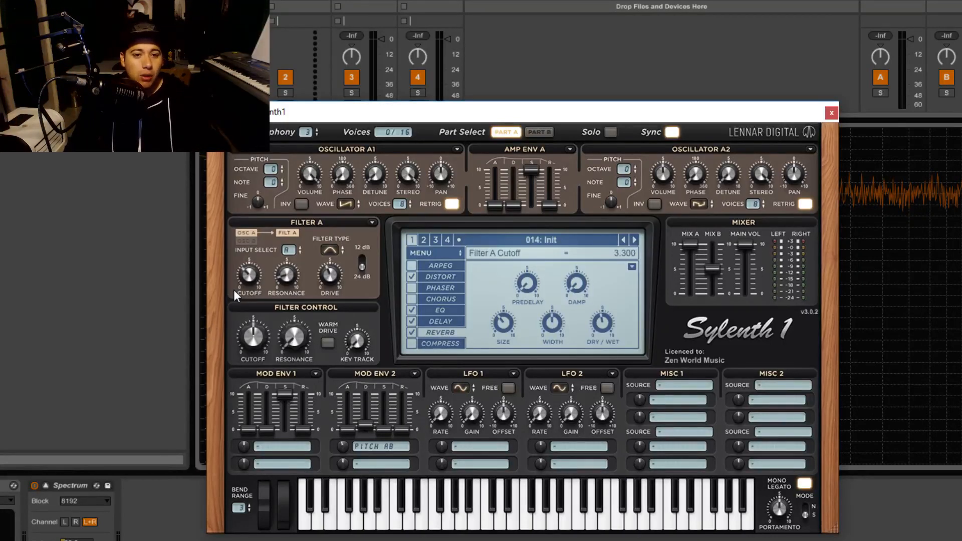
mouse_move(256, 282)
mouse_down()
mouse_move(269, 268)
mouse_move(263, 272)
mouse_up()
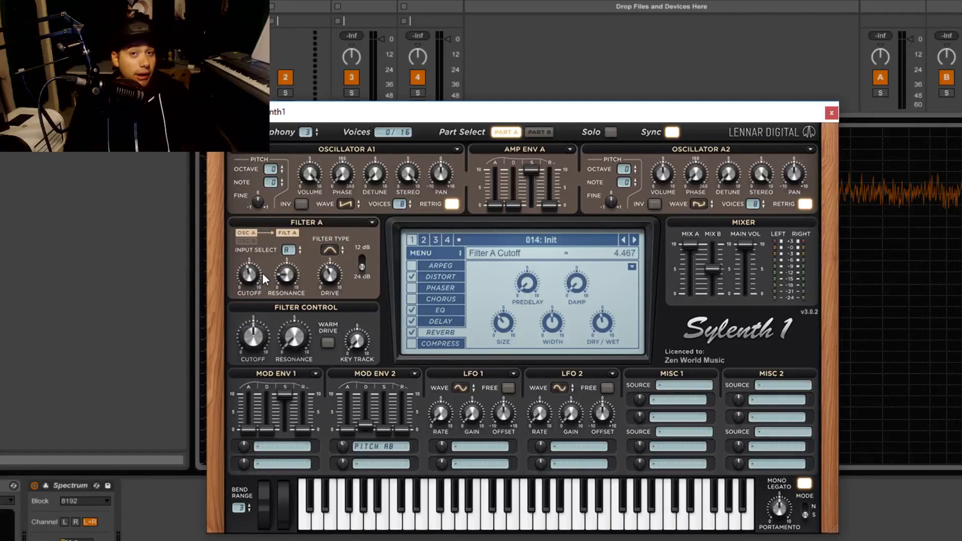
Step: Assign Mod Env 1 to Cutoff A and B, with the sustain at zero and the decay at about 2.14
click(297, 451)
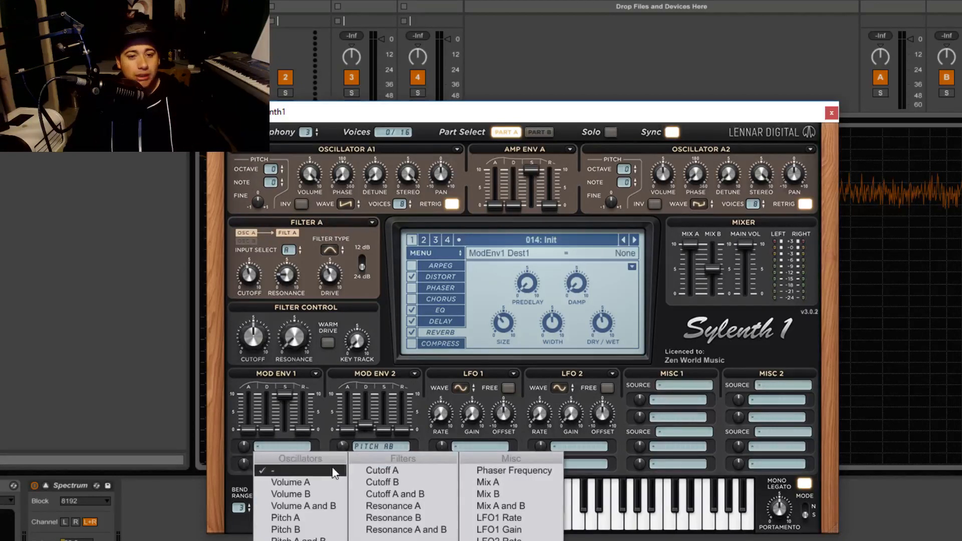
click(371, 505)
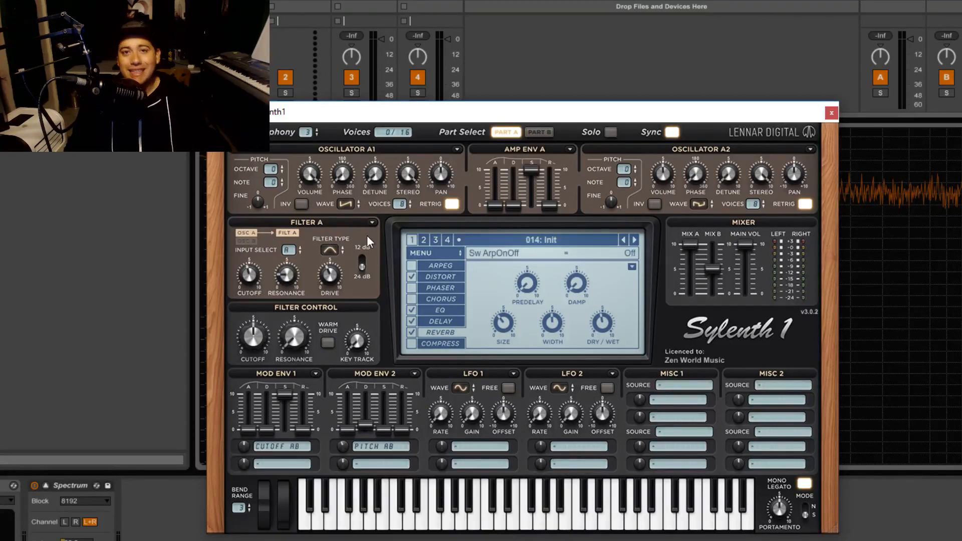
mouse_move(243, 441)
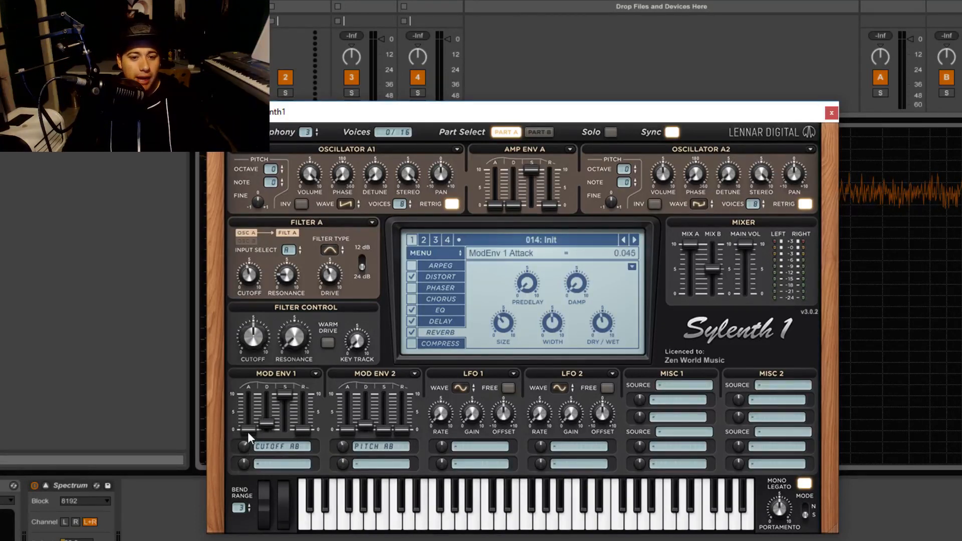
drag(285, 395, 270, 432)
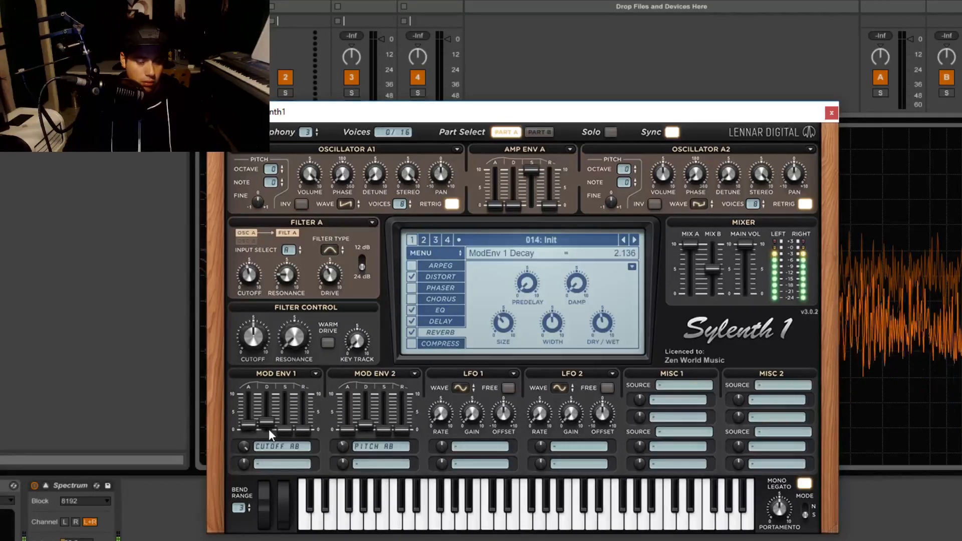